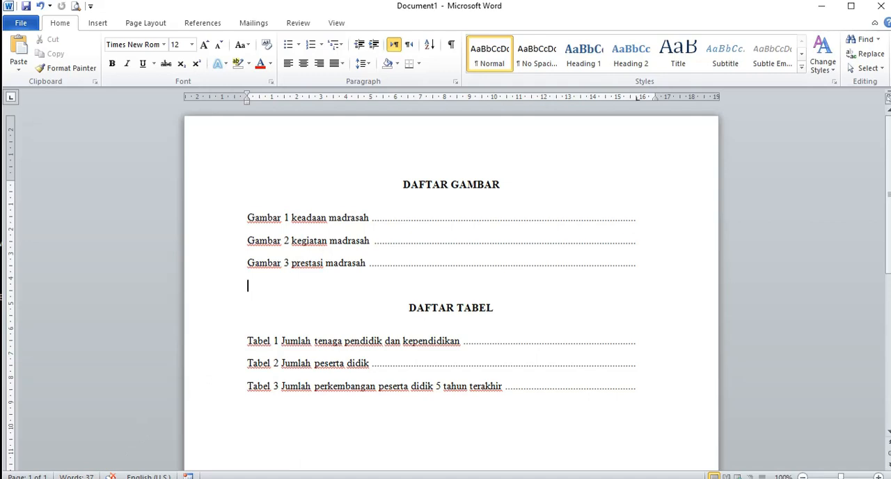
# Step: Switch to Document2 and go to the example page headed CONTOH MEMBUAT DAFTAR GAMBAR OTOMATIS
pyautogui.click(139, 478)
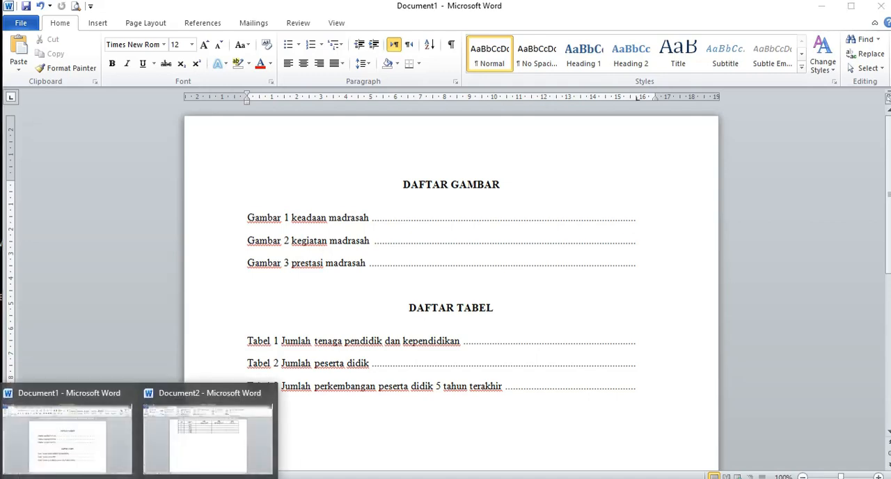
pyautogui.click(209, 425)
pyautogui.moveTo(888, 293); pyautogui.dragTo(888, 145)
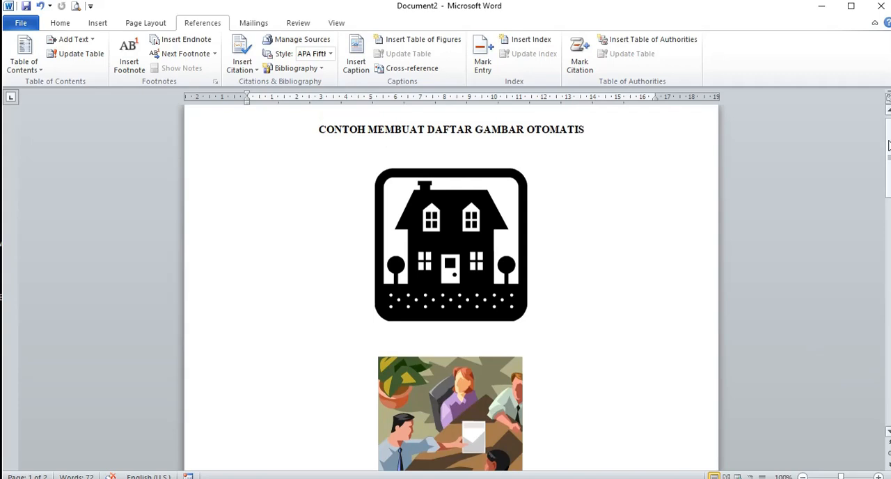
# Step: Examine the house, meeting and candelabrum pictures and the empty line beneath the house picture
pyautogui.moveTo(887, 145); pyautogui.dragTo(883, 174)
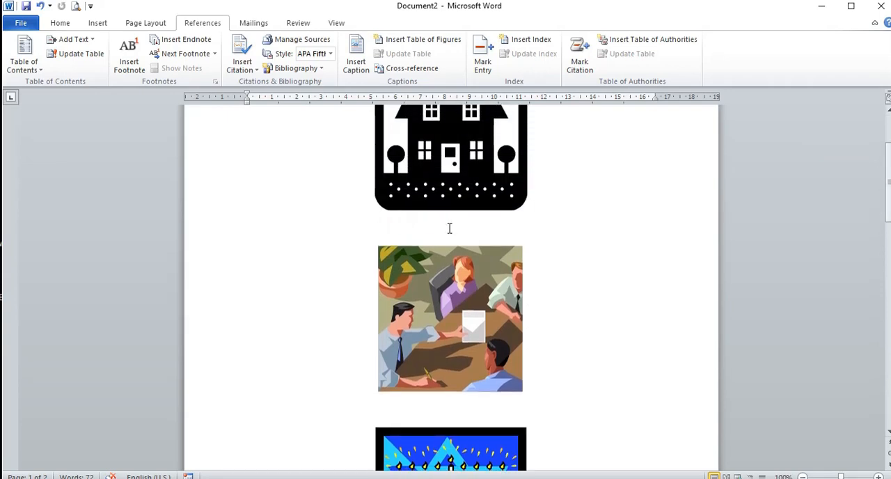
pyautogui.click(450, 189)
pyautogui.click(450, 224)
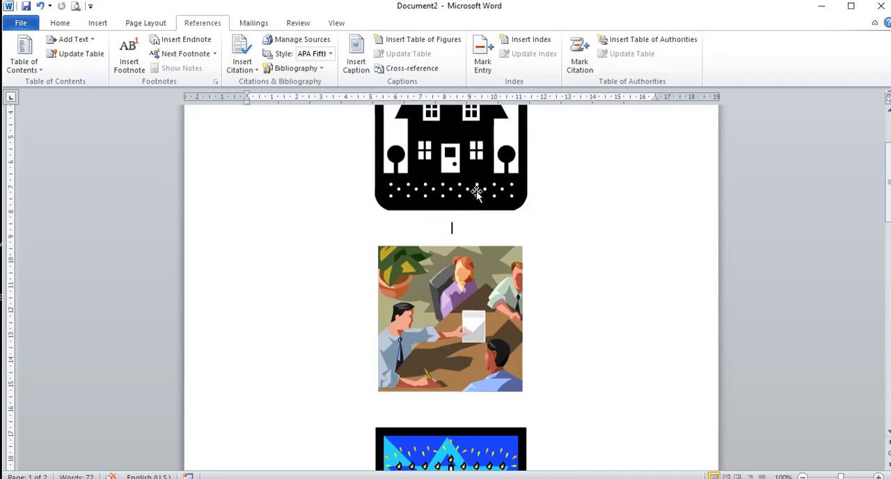
pyautogui.click(446, 180)
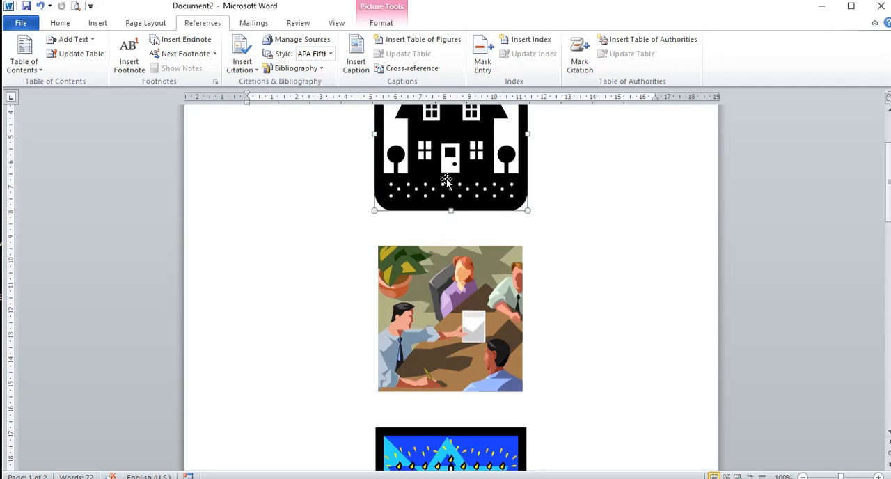
pyautogui.click(452, 223)
pyautogui.click(446, 307)
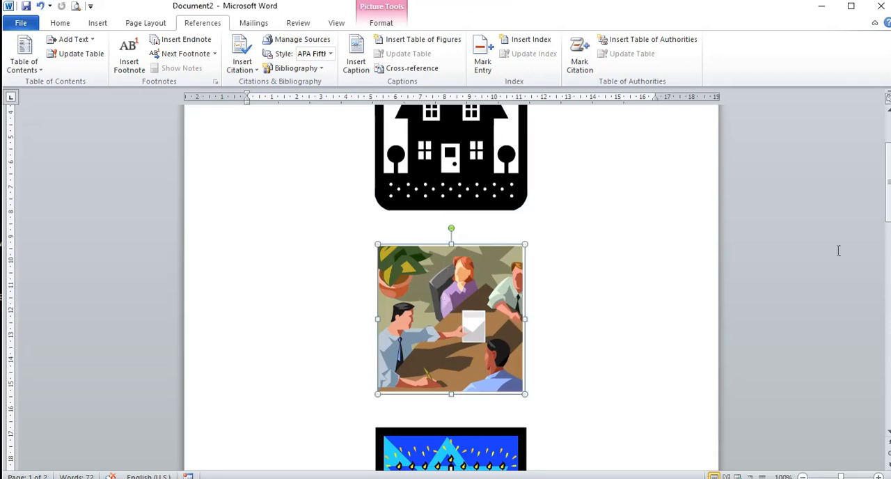
pyautogui.moveTo(889, 175); pyautogui.dragTo(888, 195)
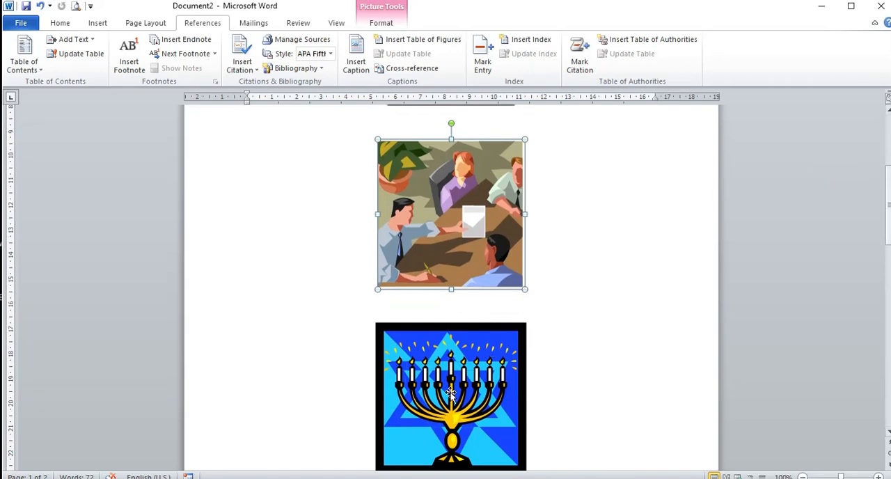
pyautogui.click(451, 394)
pyautogui.moveTo(890, 228); pyautogui.dragTo(889, 181)
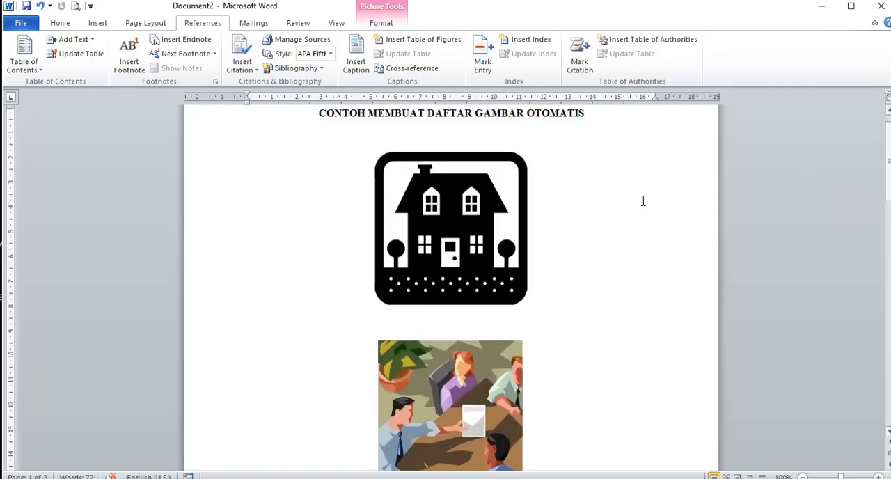
# Step: Start a caption on the empty line below the house picture and create the new caption label Gambar
pyautogui.click(464, 228)
pyautogui.click(444, 323)
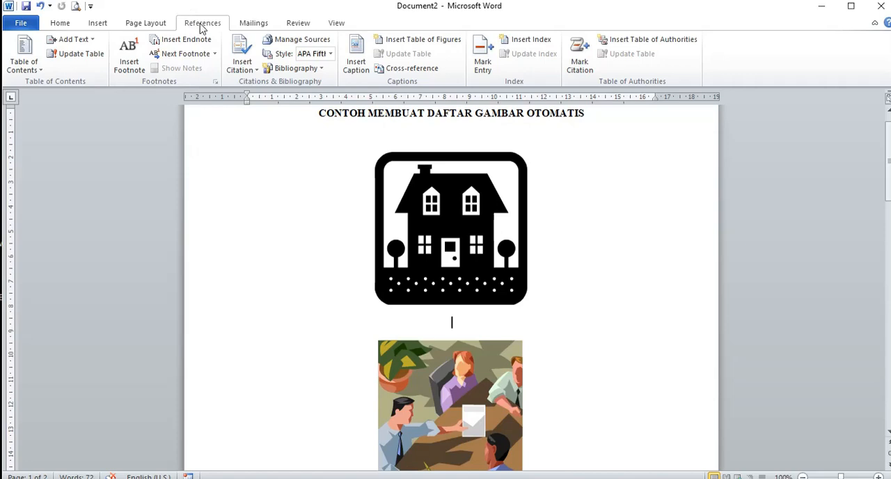
pyautogui.click(358, 53)
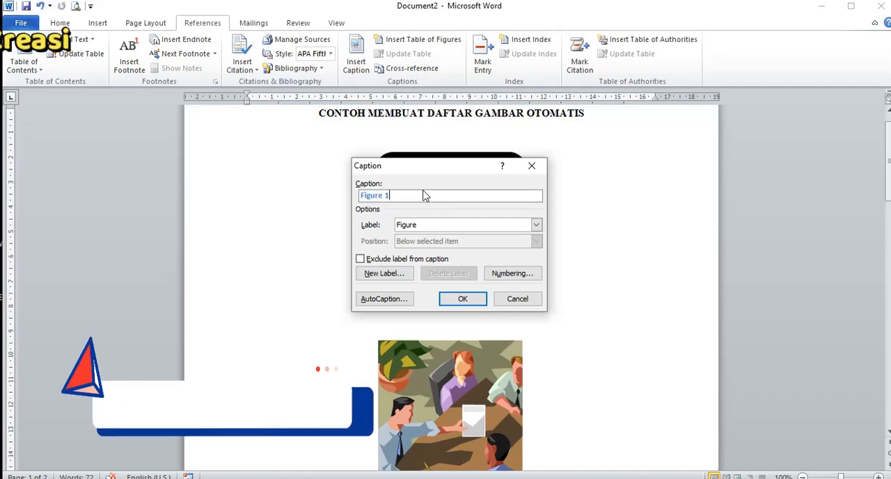
pyautogui.click(374, 275)
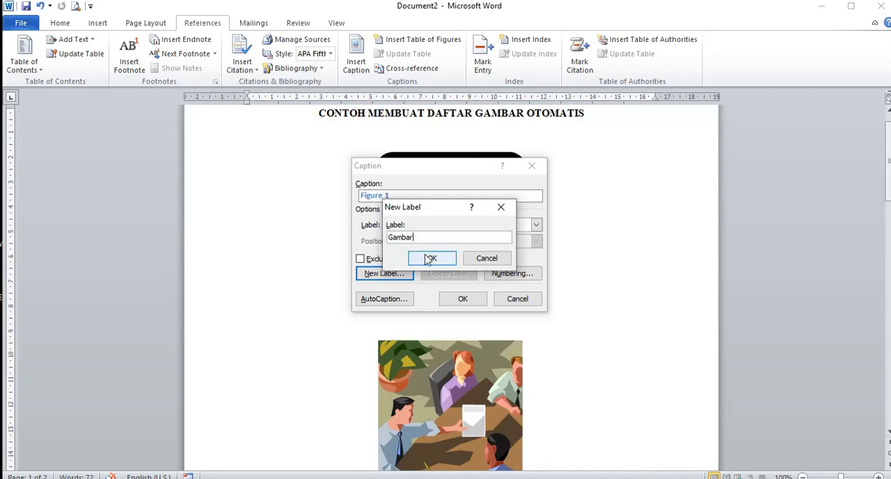
pyautogui.click(431, 259)
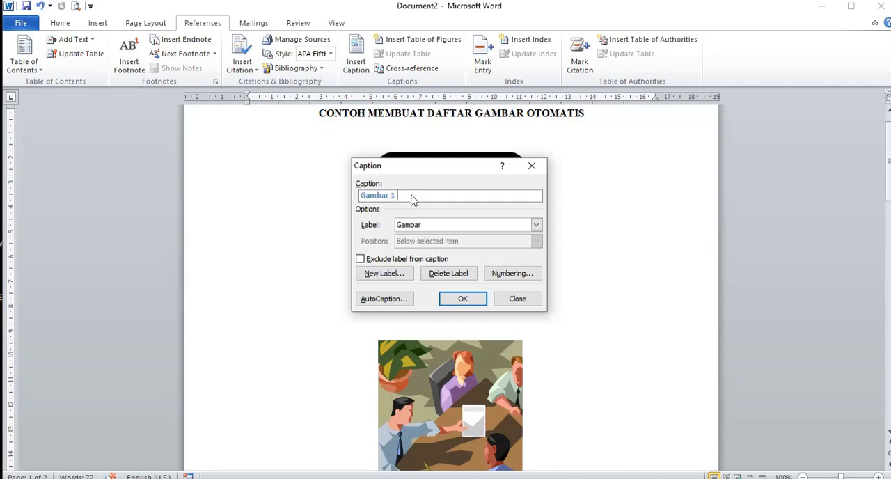
# Step: Insert the house picture's caption as "Gambar 1 Keadaan Madrasah" and centre it
pyautogui.write('Keadaan Madrasah')
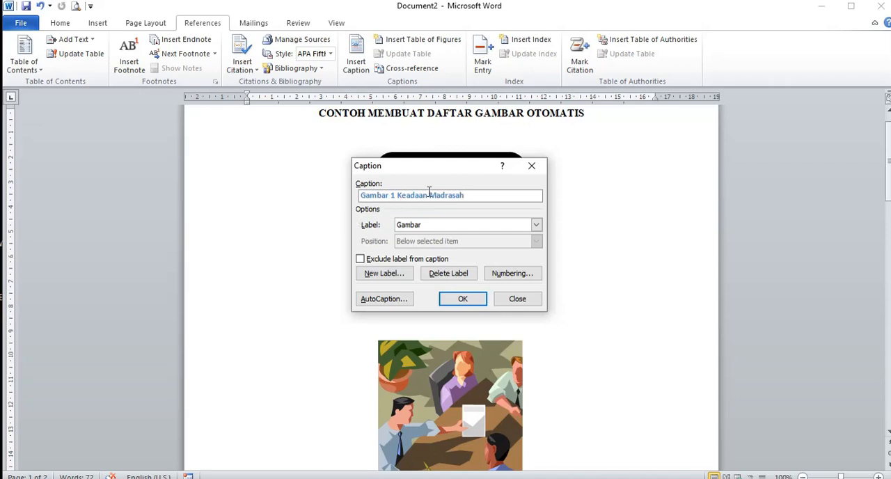
pyautogui.click(460, 299)
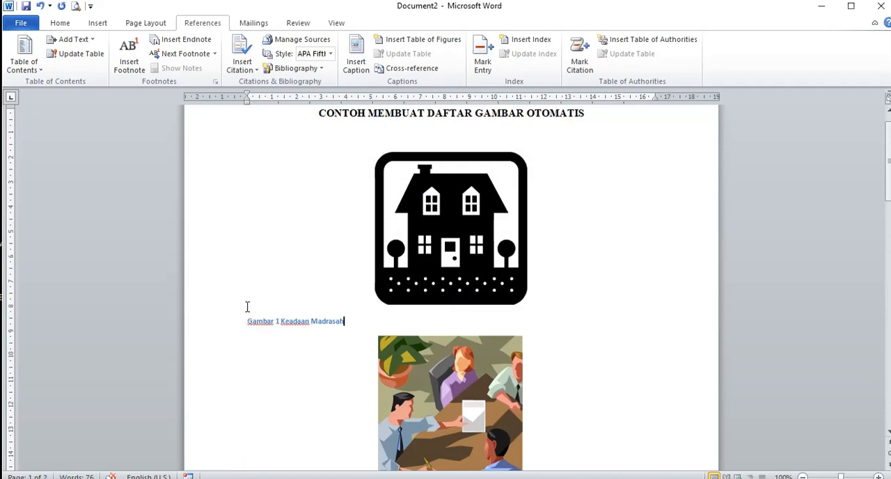
pyautogui.click(61, 27)
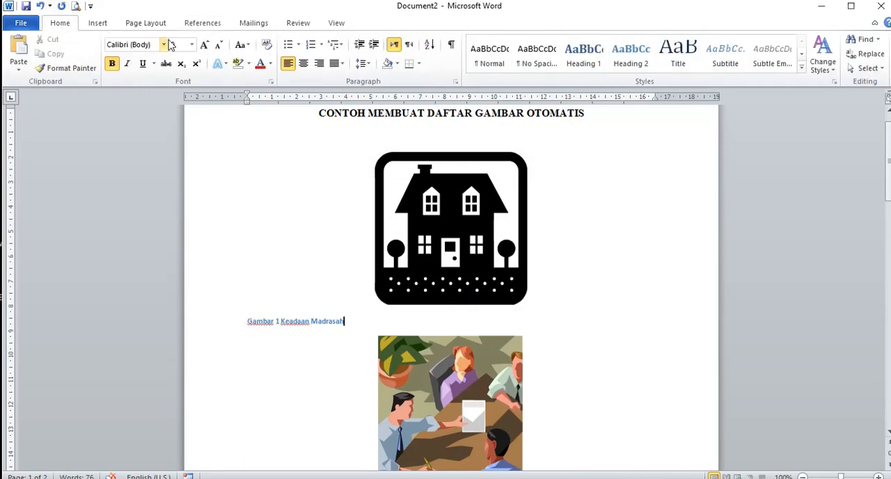
pyautogui.click(304, 63)
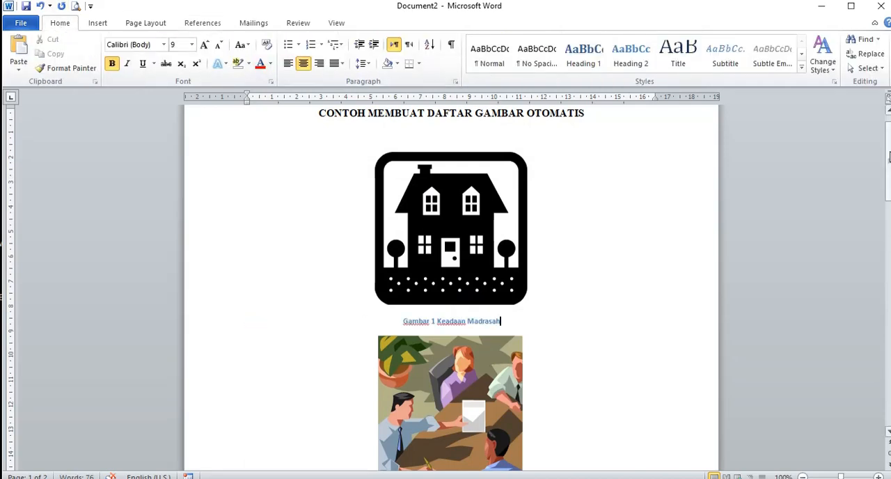
# Step: Insert the caption "Gambar 2 Kegiatan Madrasah" below the meeting picture and centre it
pyautogui.scroll(-4, 534, 165)
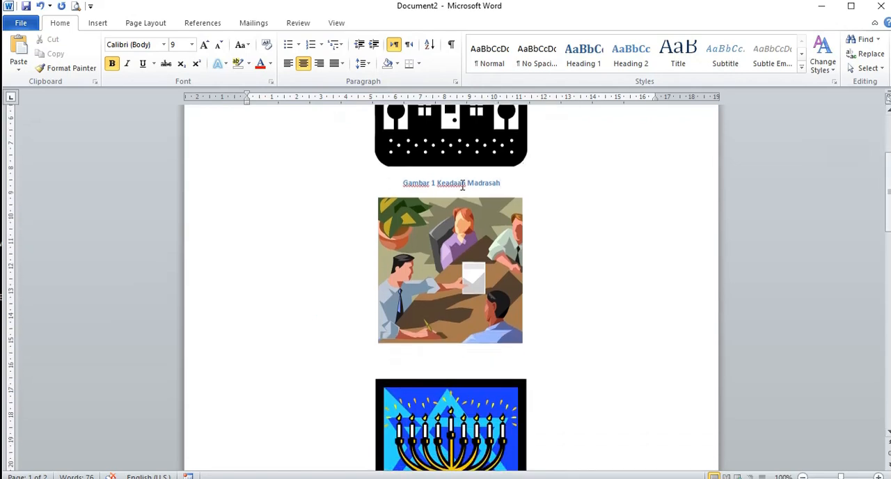
pyautogui.click(463, 353)
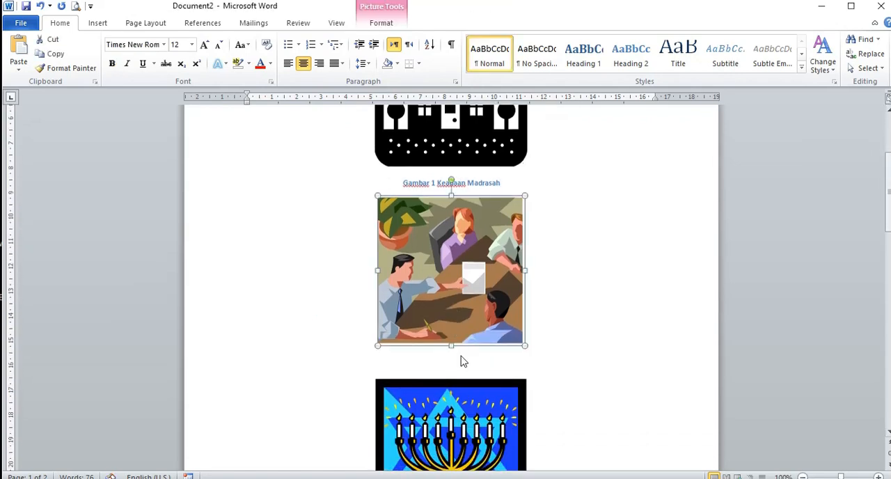
pyautogui.click(461, 362)
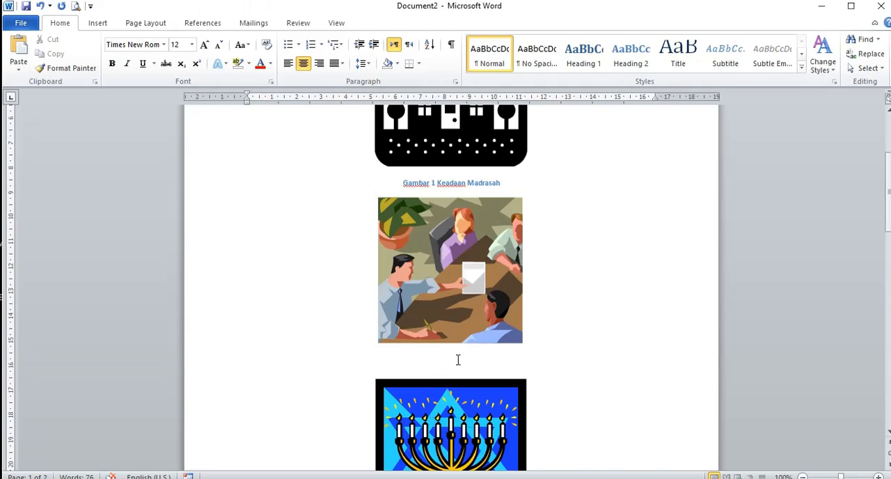
pyautogui.click(192, 25)
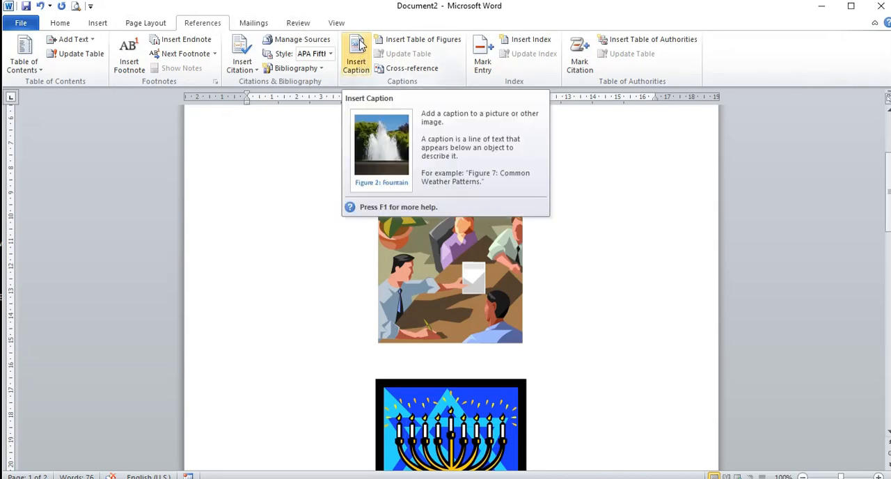
pyautogui.click(358, 46)
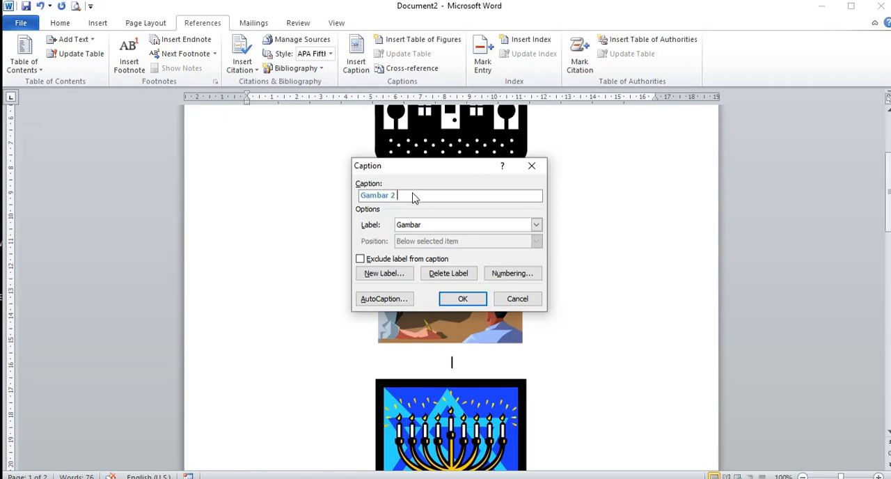
pyautogui.write('Kegiatan Madrasah')
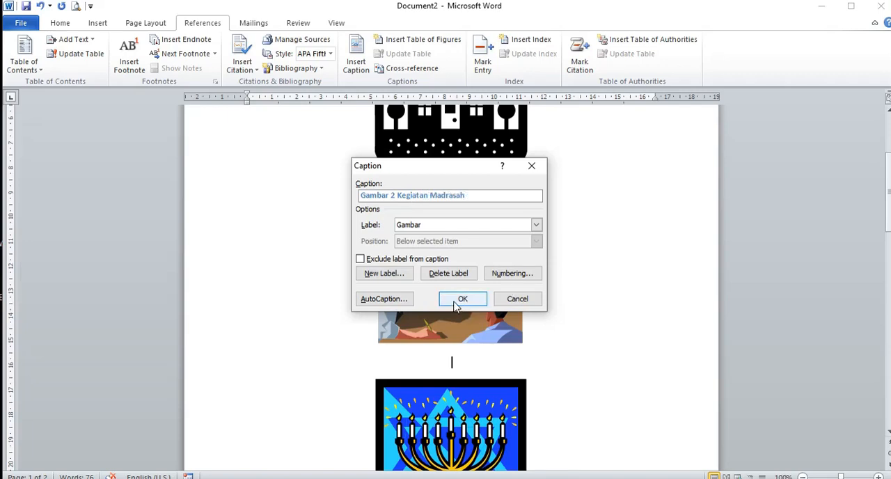
pyautogui.click(463, 300)
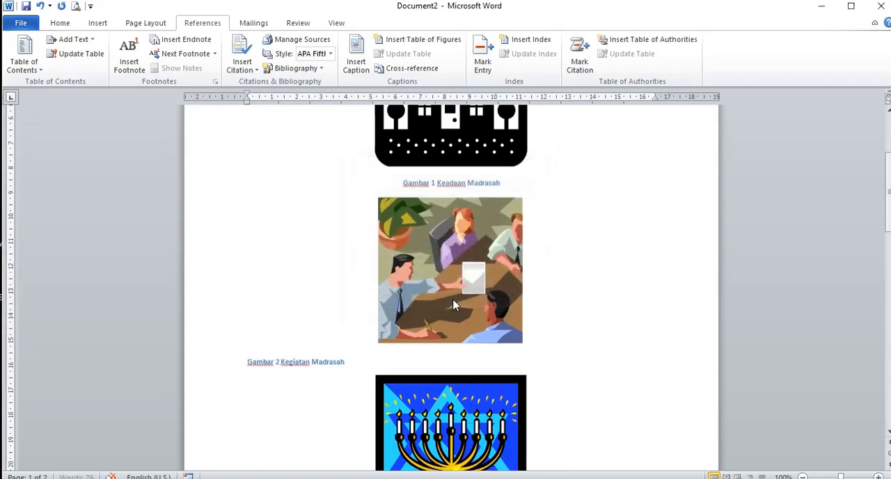
pyautogui.click(66, 26)
pyautogui.click(303, 63)
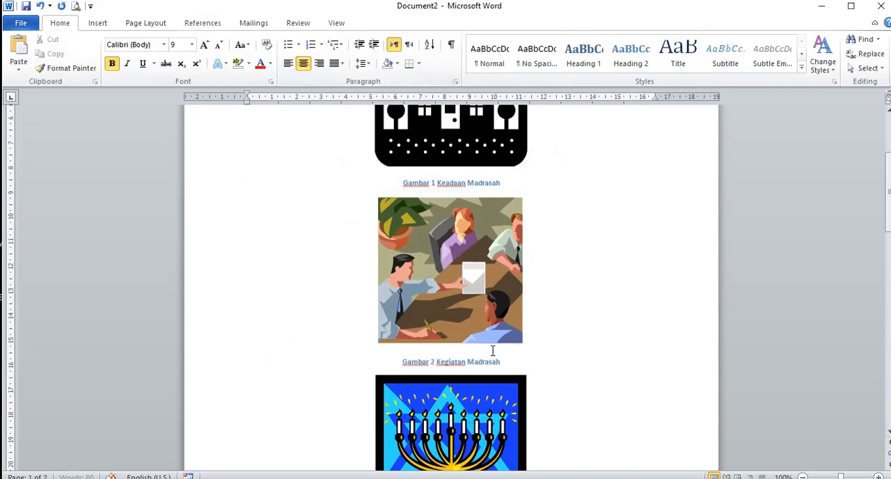
# Step: Insert the caption "Gambar 3 Prestasi Madrasah" below the candelabrum picture and centre it
pyautogui.scroll(-7, 493, 351)
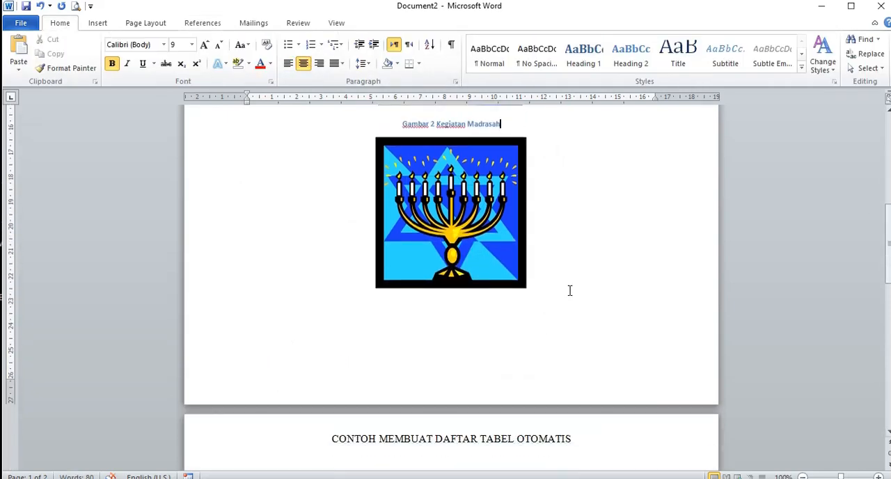
pyautogui.click(549, 300)
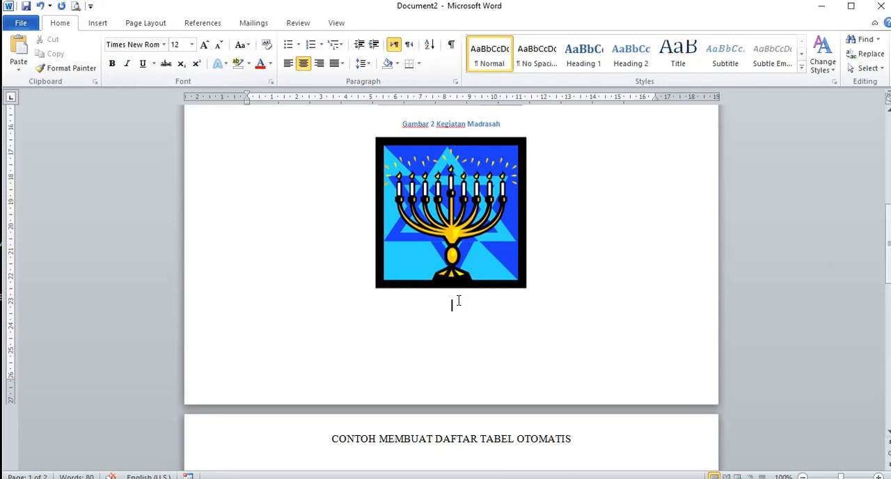
pyautogui.click(205, 23)
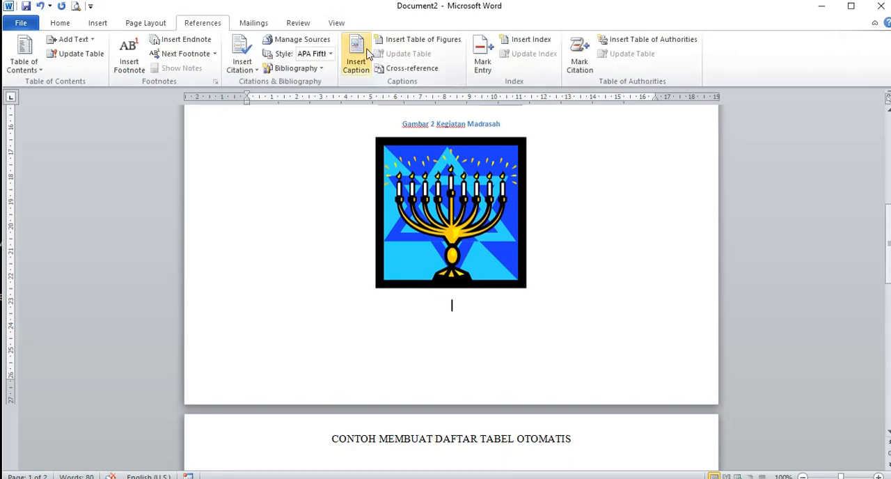
pyautogui.click(357, 61)
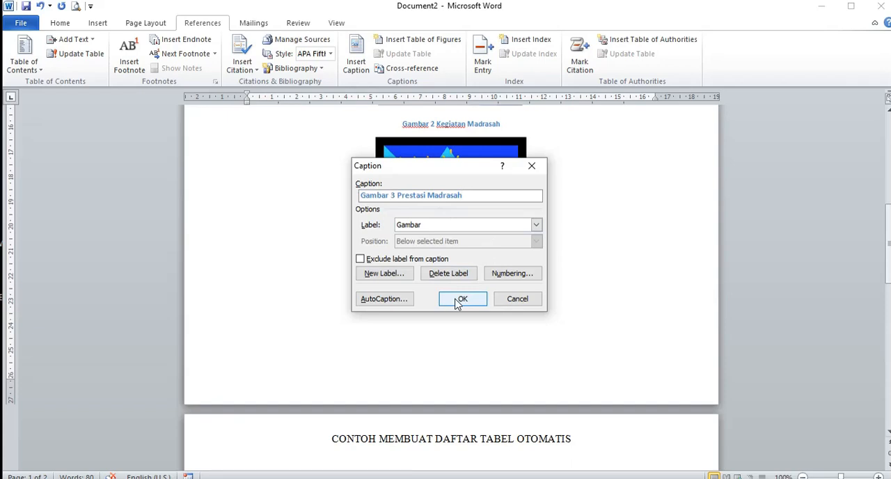
pyautogui.click(461, 301)
pyautogui.click(241, 126)
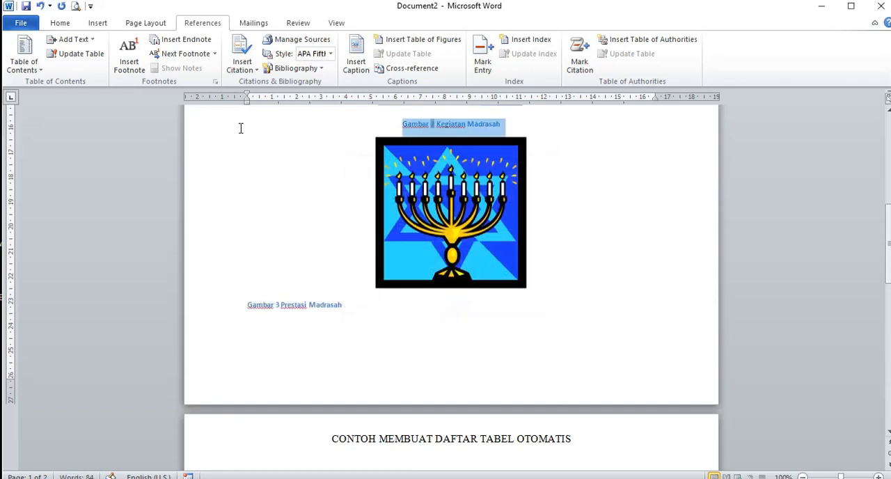
pyautogui.click(271, 307)
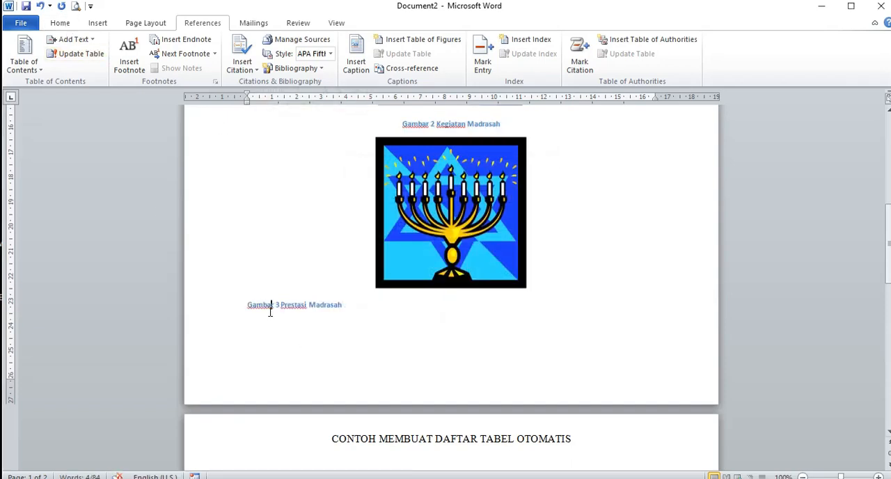
pyautogui.click(68, 25)
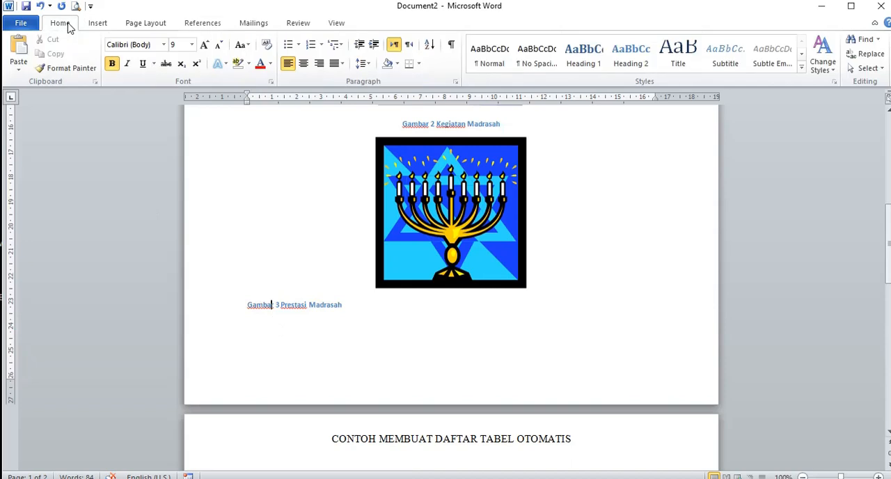
pyautogui.click(304, 63)
pyautogui.click(603, 266)
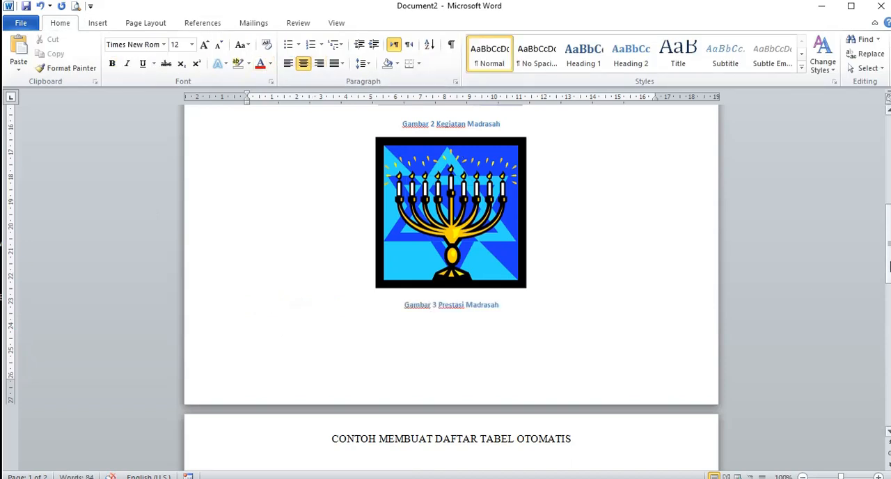
# Step: Add a new page at the end of the document, after the 2016–2020 table
pyautogui.moveTo(889, 237); pyautogui.dragTo(889, 265)
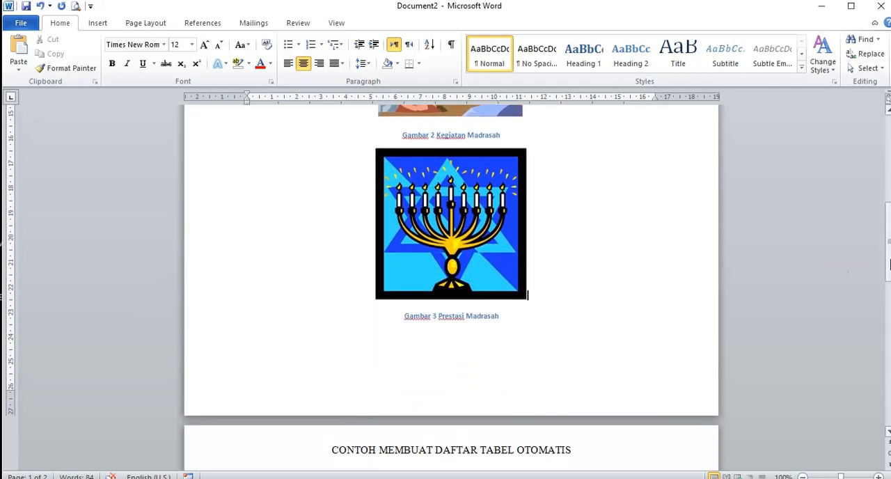
pyautogui.click(485, 317)
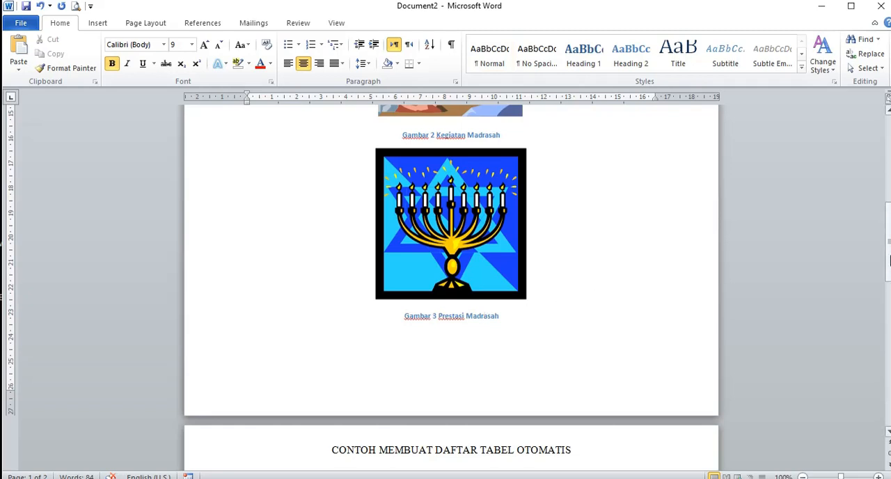
pyautogui.moveTo(889, 259); pyautogui.dragTo(887, 412)
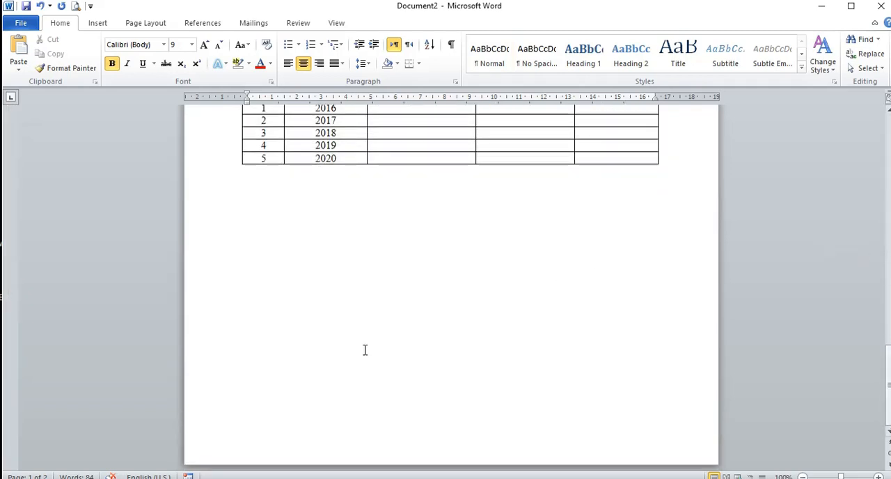
pyautogui.click(275, 316)
pyautogui.scroll(-2, 273, 315)
pyautogui.hotkey('ctrl', 'Return')
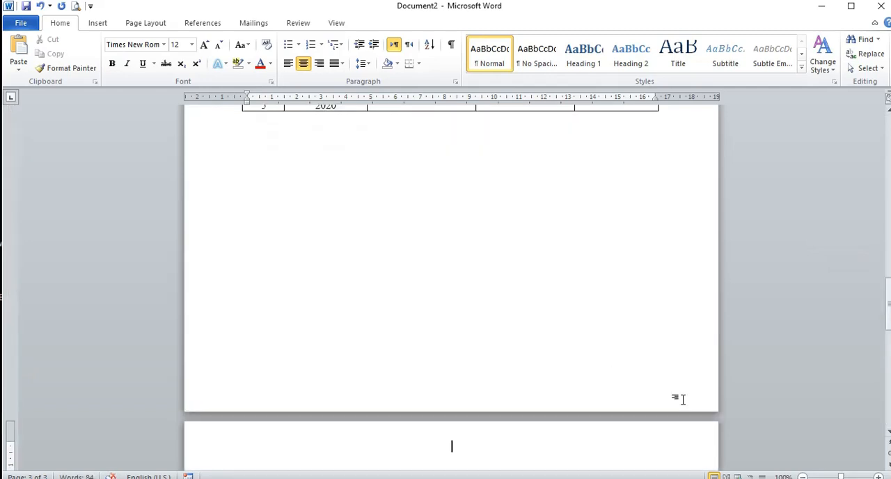
# Step: Enter the heading DAFTAR GAMBAR on the new last page and leave empty lines below it
pyautogui.moveTo(888, 328); pyautogui.dragTo(889, 359)
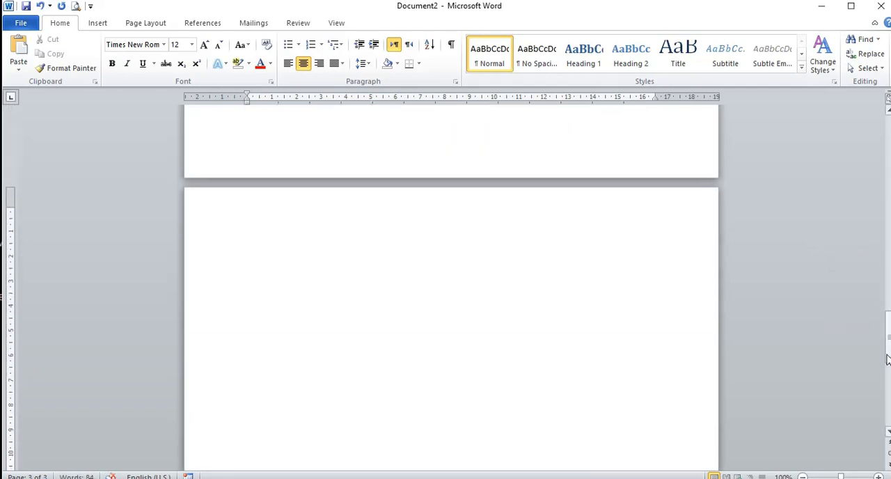
pyautogui.write('d')
pyautogui.press('BackSpace')
pyautogui.write('DFA')
pyautogui.press('BackSpace')
pyautogui.press('BackSpace')
pyautogui.write('AFTAR GAMBAR')
pyautogui.press('Return')
pyautogui.press('Return')
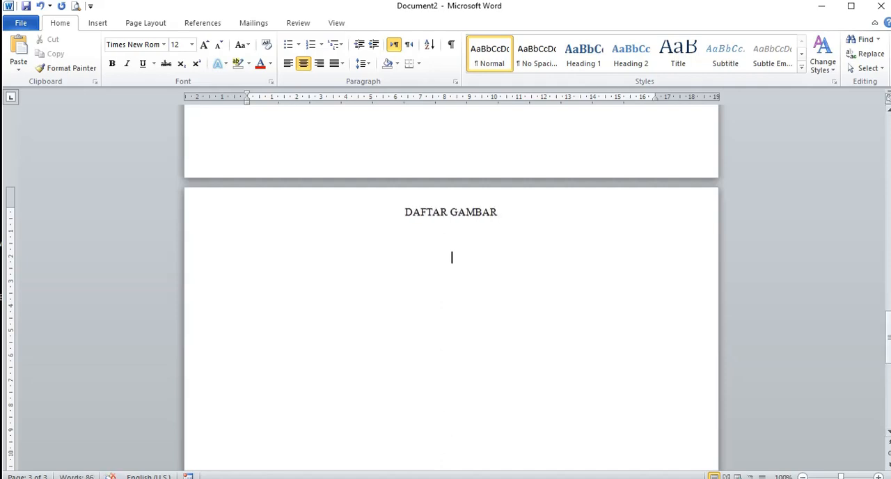
# Step: Look at the sample list of figures and list of tables in Document1, and return to Document2
pyautogui.moveTo(65, 471)
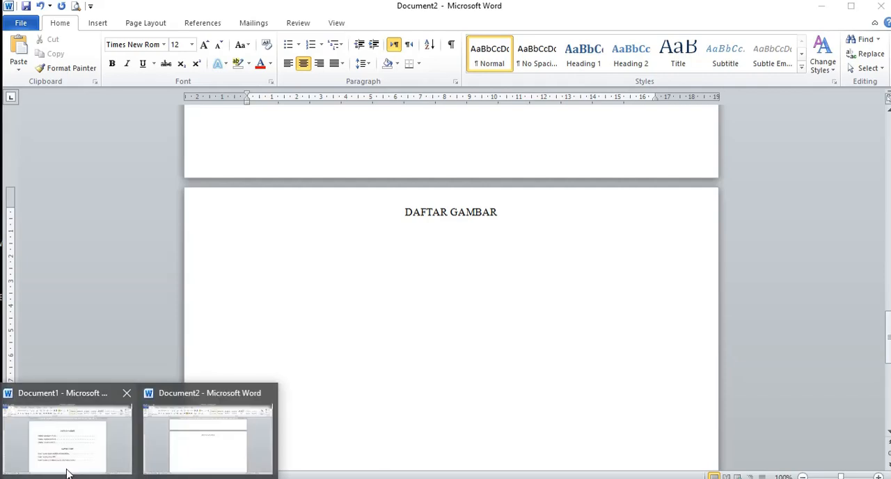
pyautogui.click(101, 437)
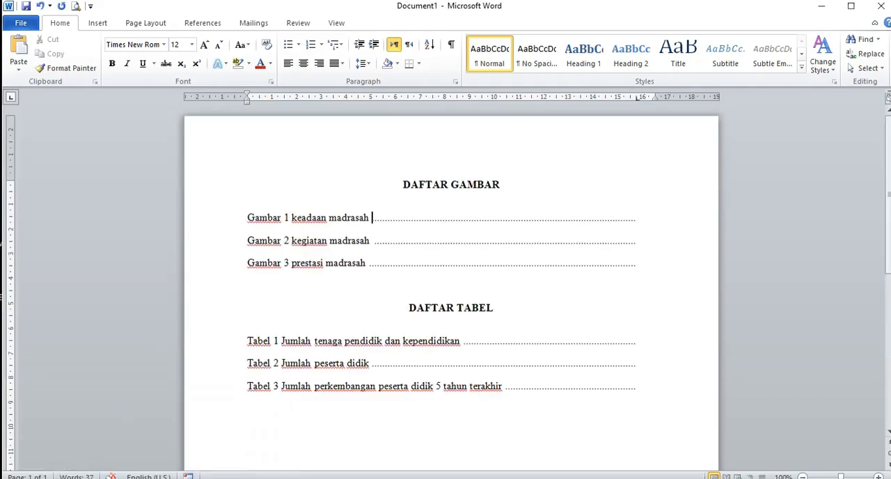
pyautogui.moveTo(65, 472)
pyautogui.click(207, 436)
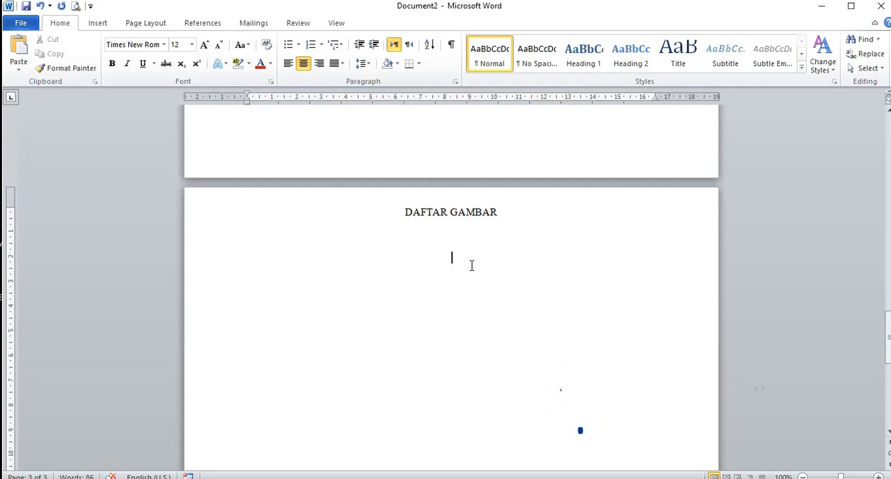
# Step: Insert a table of figures for the caption label Gambar under DAFTAR GAMBAR, with right-aligned page numbers and a dotted tab leader
pyautogui.click(200, 24)
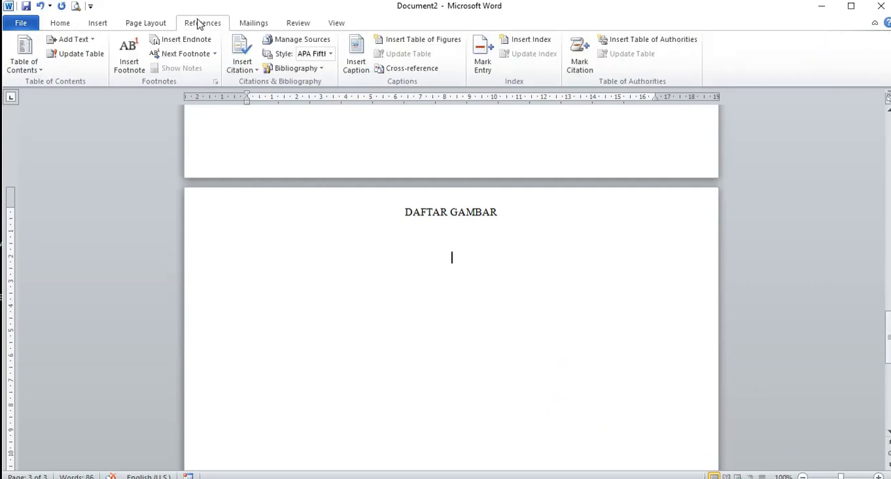
pyautogui.click(404, 43)
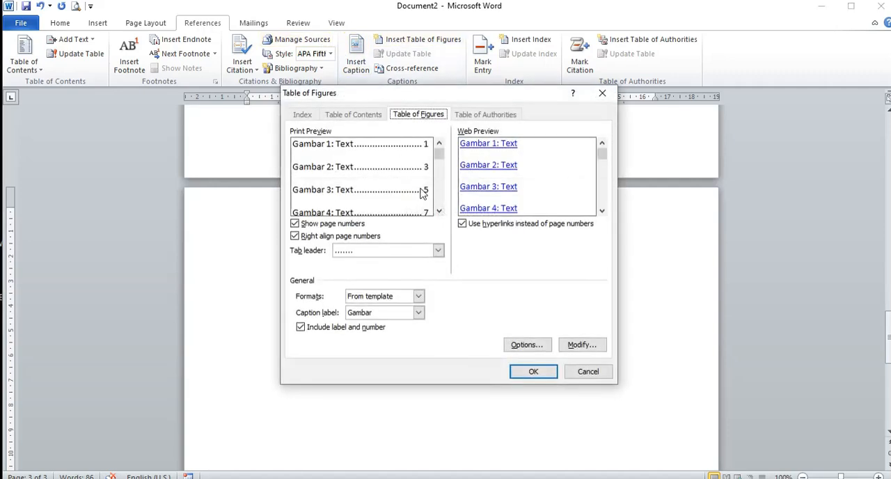
pyautogui.click(532, 373)
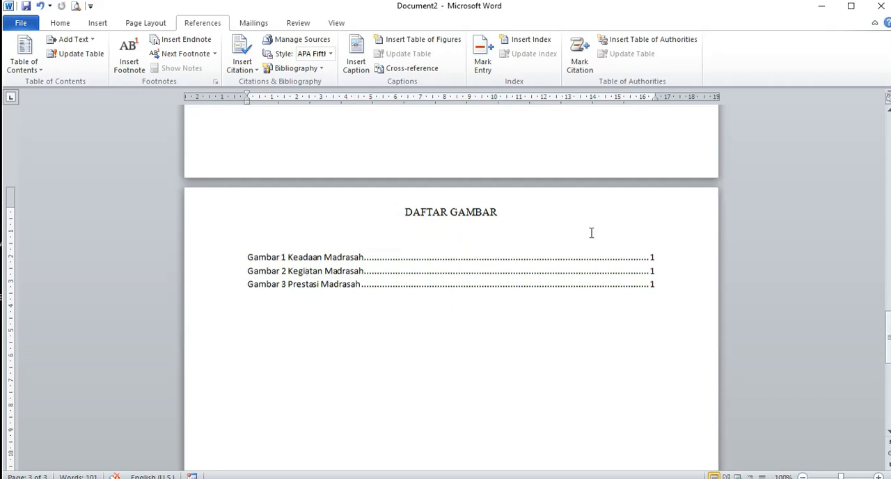
pyautogui.click(448, 263)
pyautogui.click(324, 342)
# Step: Insert page breaks after the Gambar 1 and Gambar 2 captions so that each picture is on its own page
pyautogui.moveTo(890, 333); pyautogui.dragTo(889, 124)
pyautogui.click(435, 300)
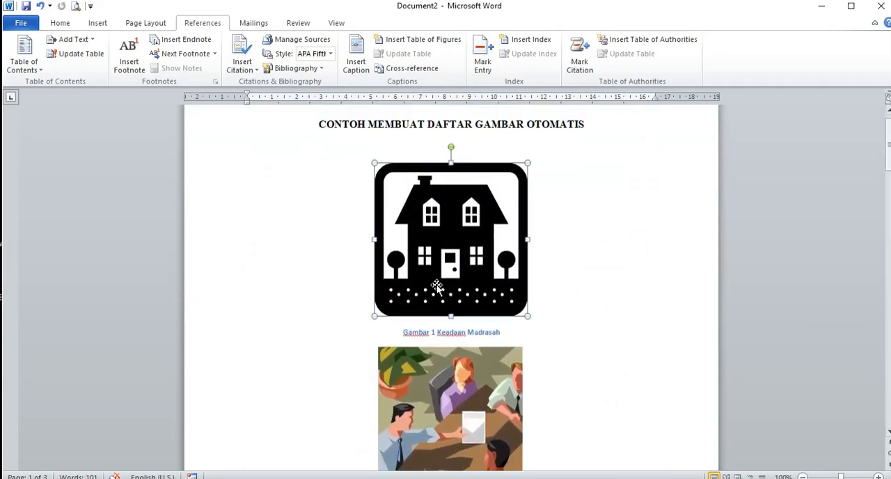
pyautogui.click(506, 333)
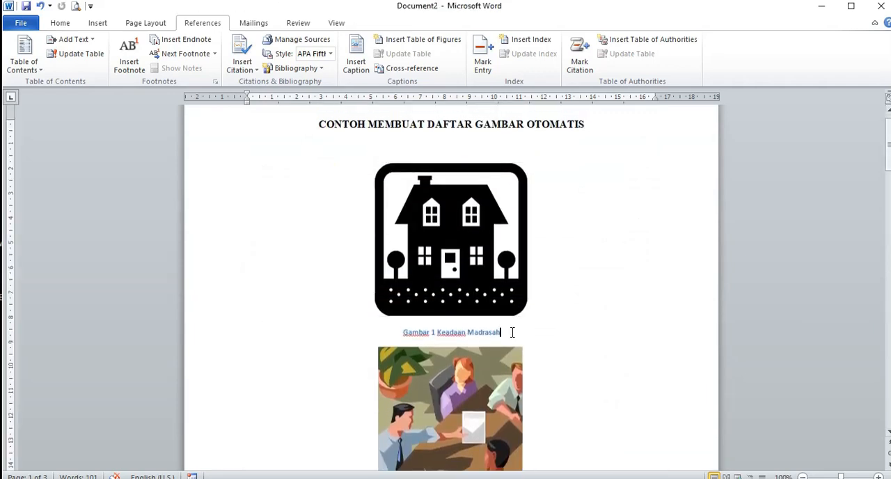
pyautogui.moveTo(888, 165); pyautogui.dragTo(888, 183)
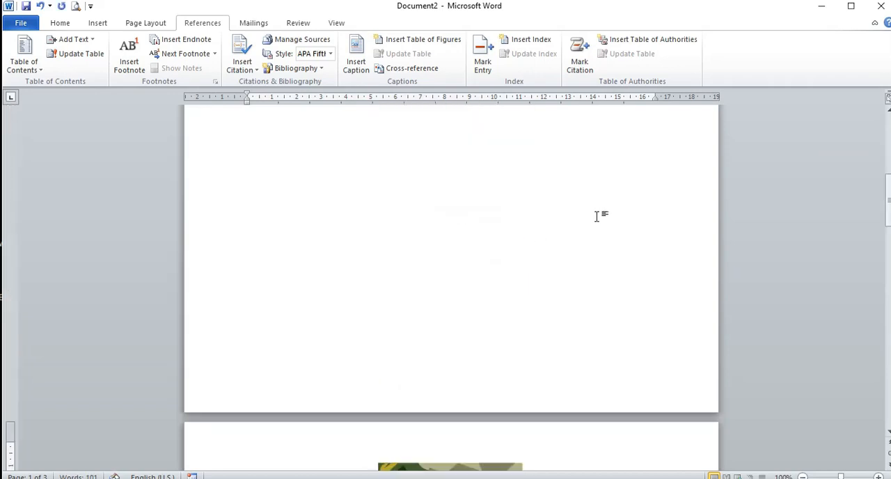
pyautogui.moveTo(888, 222); pyautogui.dragTo(890, 230)
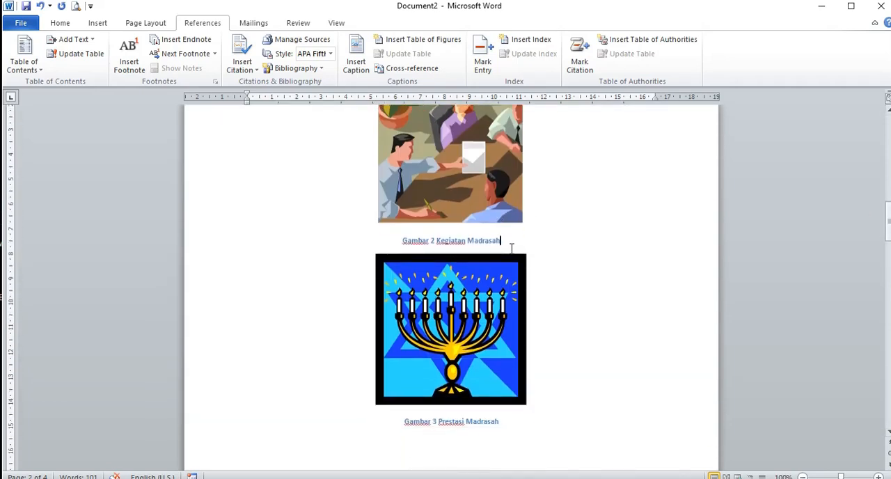
pyautogui.hotkey('ctrl', 'Return')
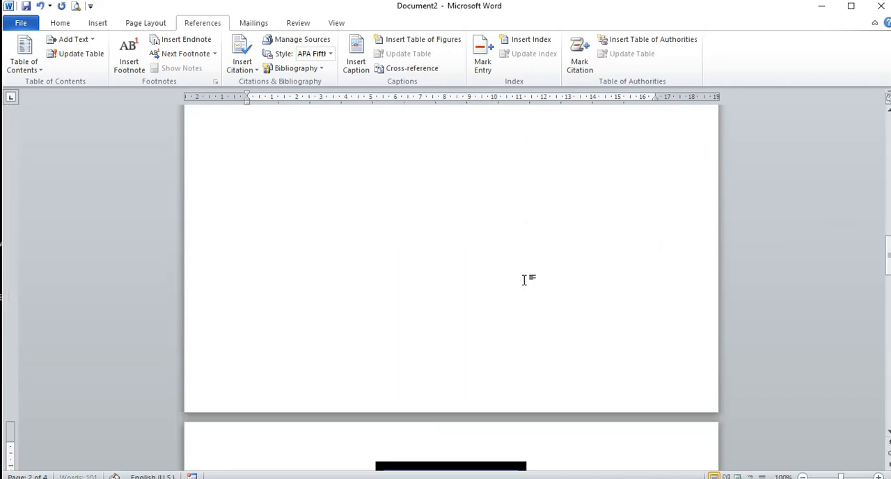
# Step: Update the table of figures under DAFTAR GAMBAR, refreshing the page numbers only
pyautogui.moveTo(889, 240)
pyautogui.mouseDown()
pyautogui.moveTo(889, 137)
pyautogui.moveTo(889, 385)
pyautogui.mouseUp()
pyautogui.click(289, 228)
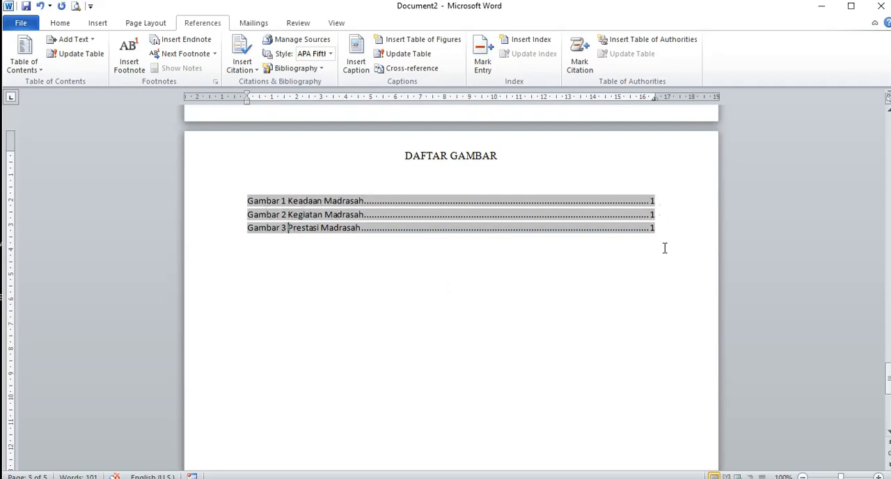
pyautogui.click(555, 206)
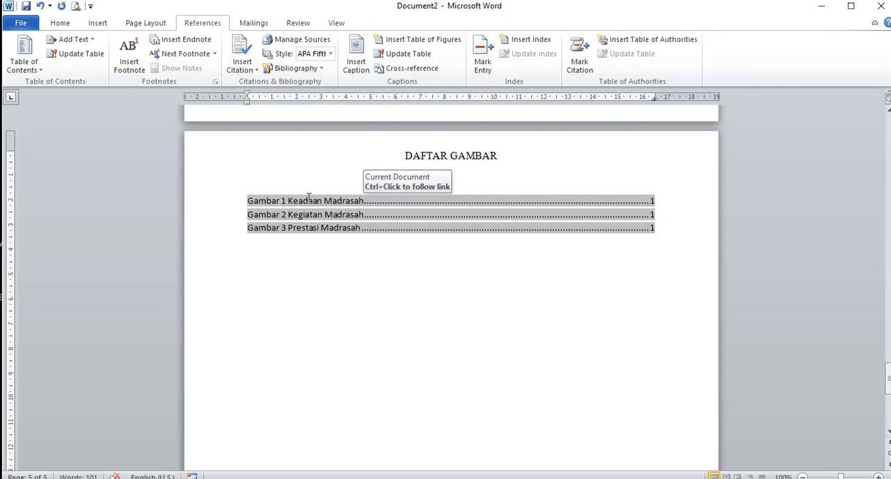
pyautogui.click(479, 201)
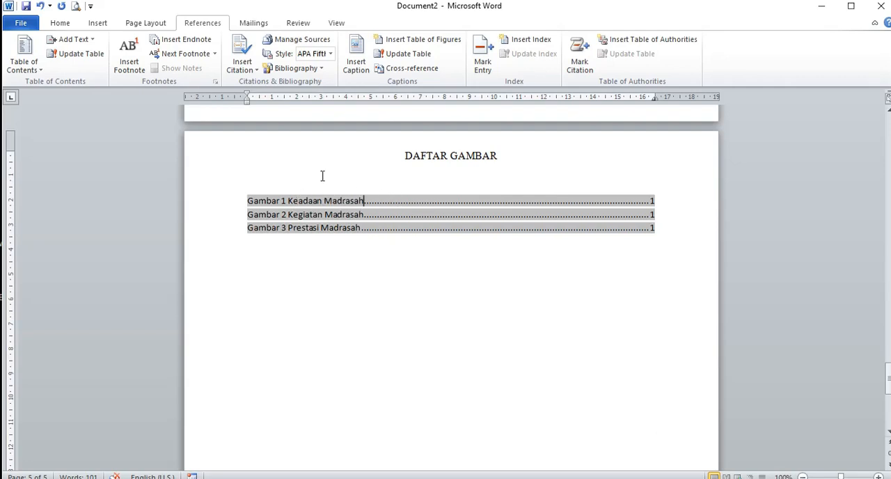
pyautogui.click(388, 56)
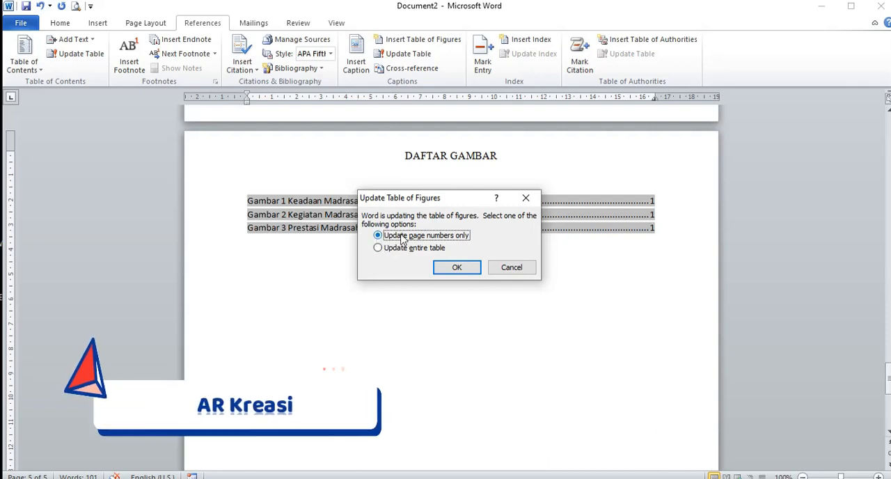
pyautogui.click(455, 271)
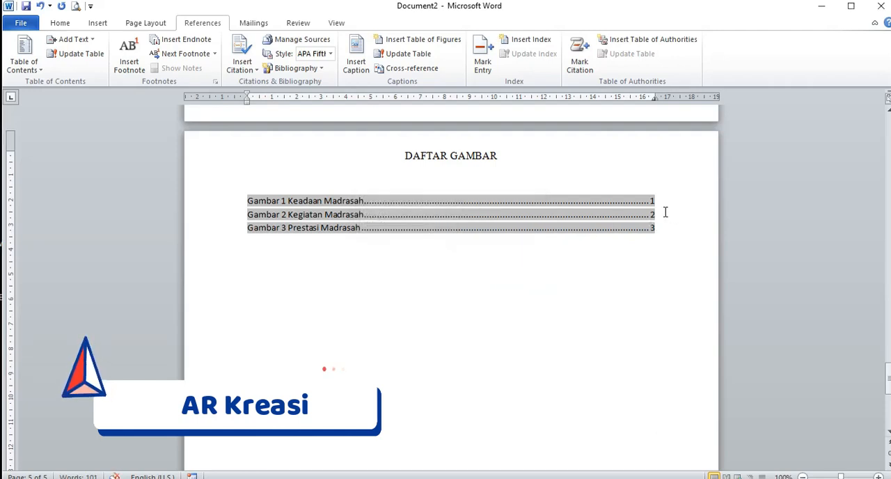
pyautogui.click(603, 311)
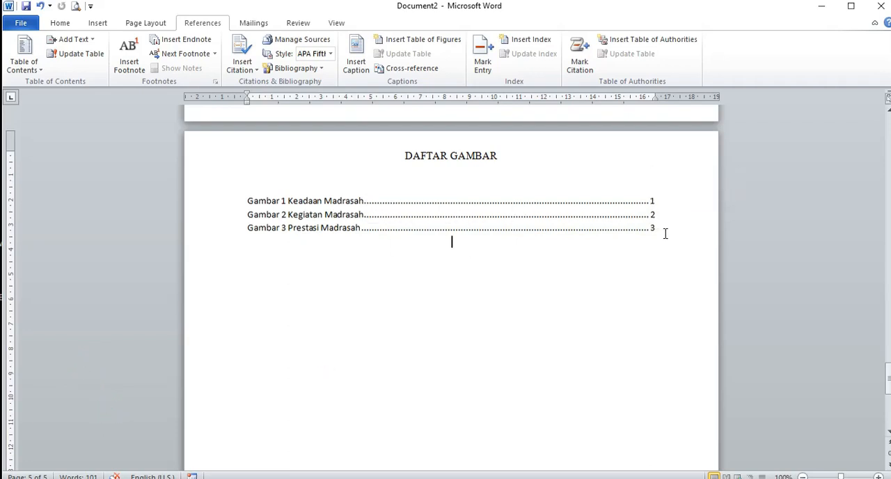
# Step: Review the list of figures and return to the house picture on the first page to check its page number
pyautogui.moveTo(888, 388); pyautogui.dragTo(889, 387)
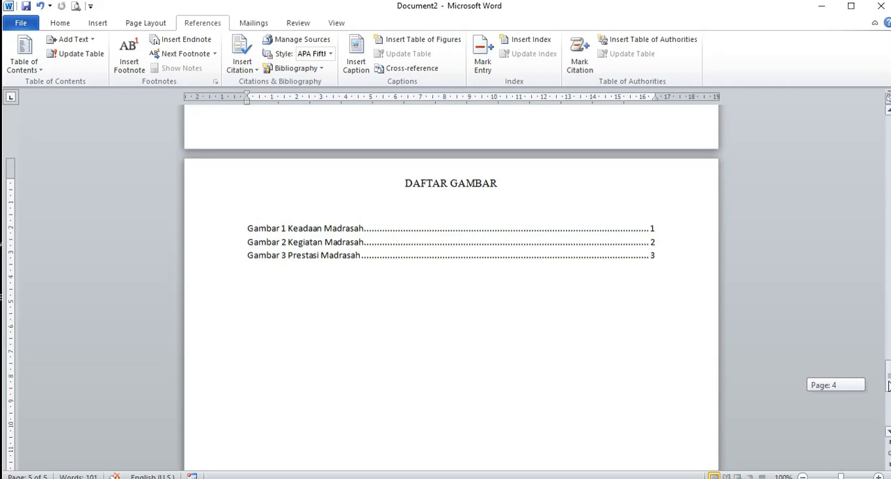
pyautogui.moveTo(890, 386); pyautogui.dragTo(890, 385)
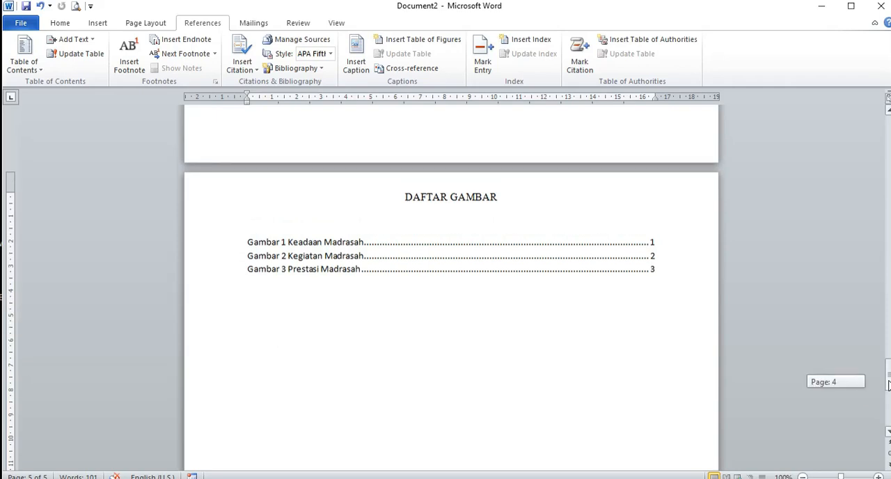
pyautogui.moveTo(889, 386); pyautogui.dragTo(890, 137)
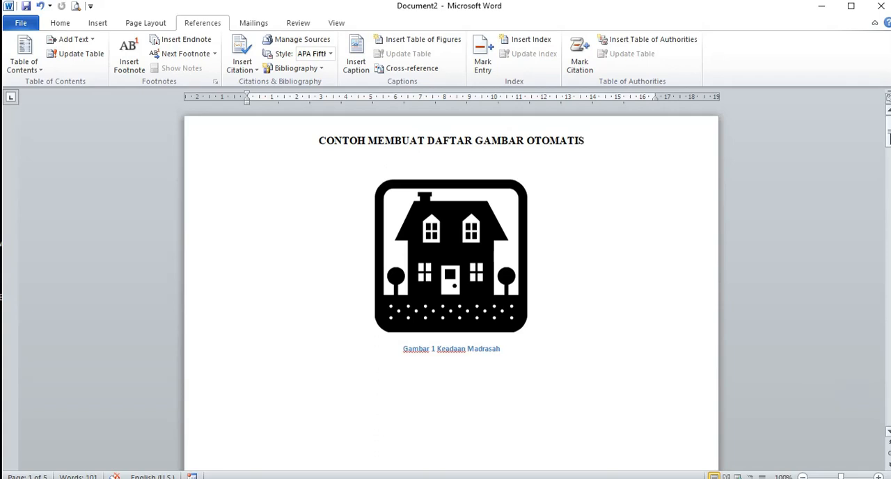